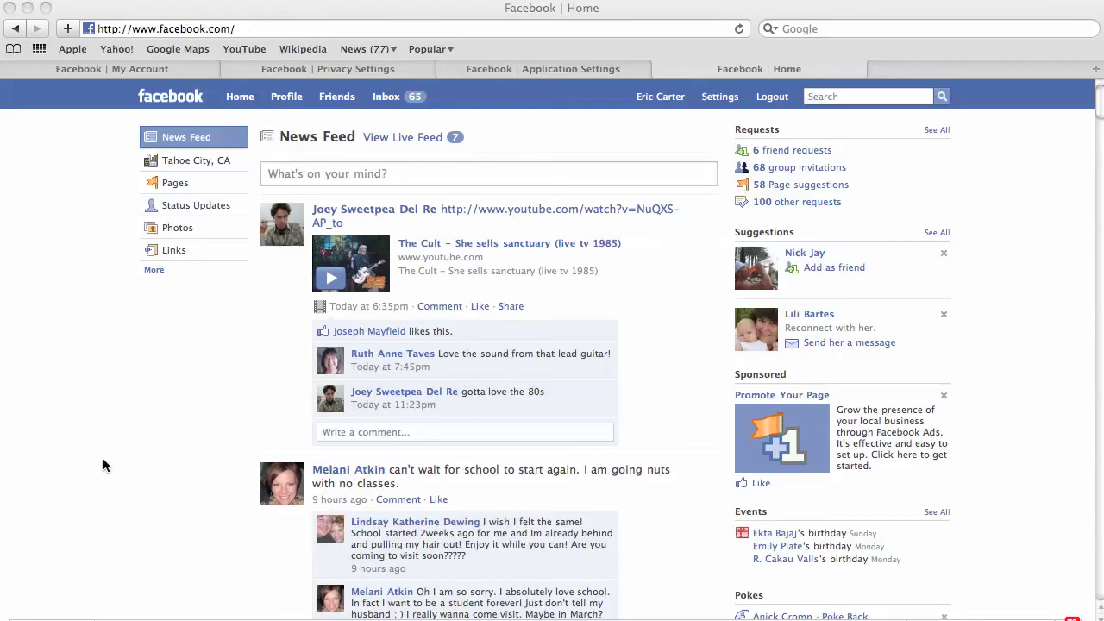
# - Bring the browser forward on the Facebook My Account settings page
pyautogui.click(119, 415)
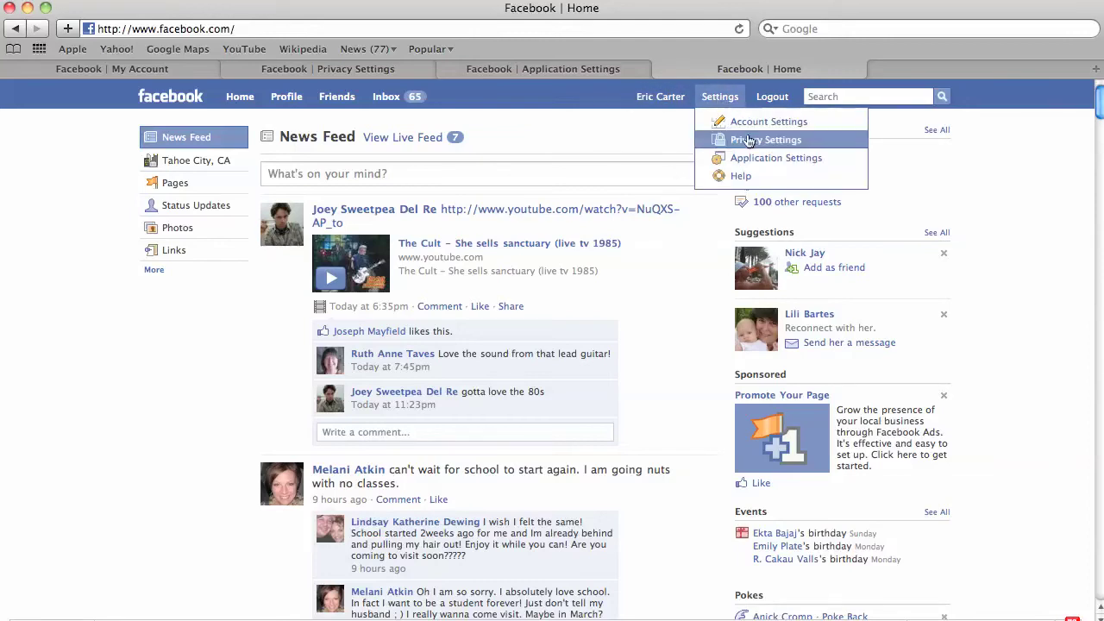
pyautogui.click(140, 73)
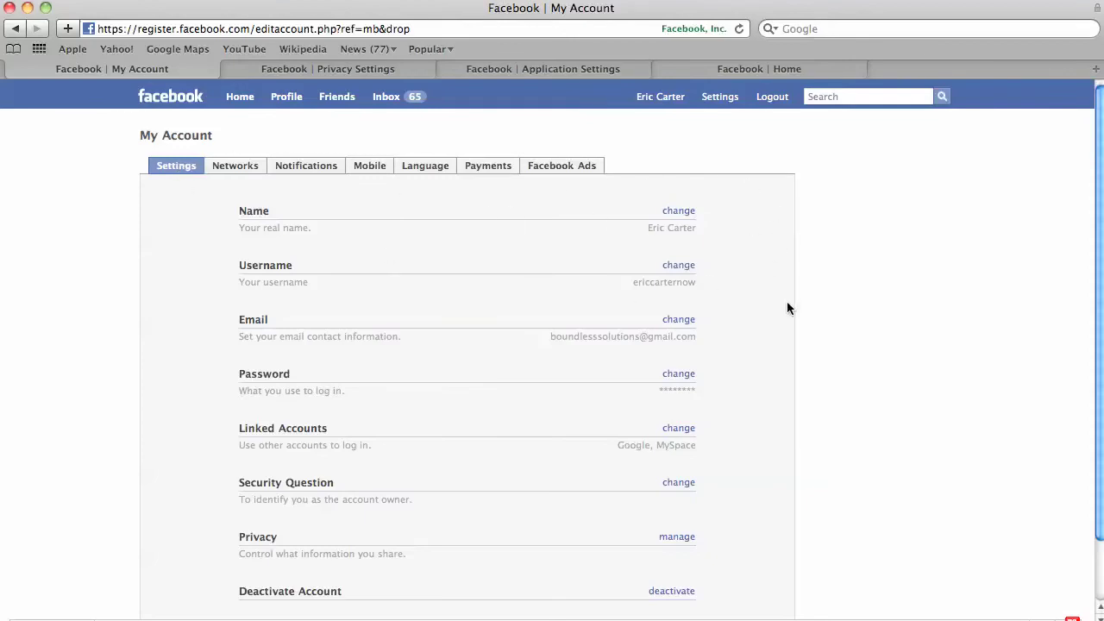
pyautogui.scroll(-2, 798, 315)
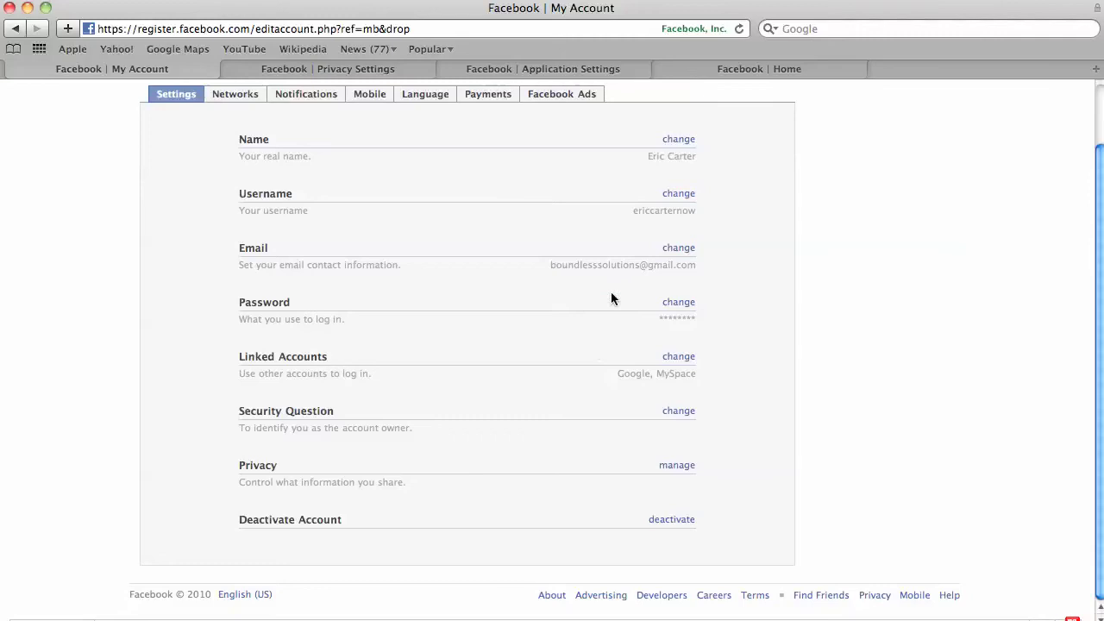
pyautogui.scroll(3, 431, 371)
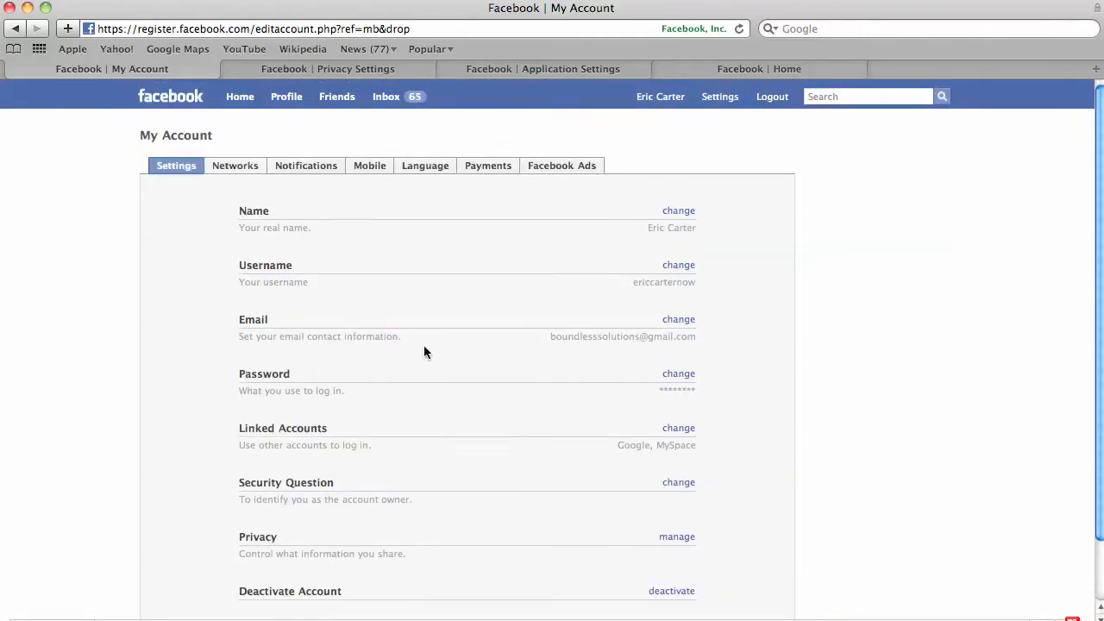
# - Review the Notifications settings listing which activities send email or SMS alerts
pyautogui.click(298, 169)
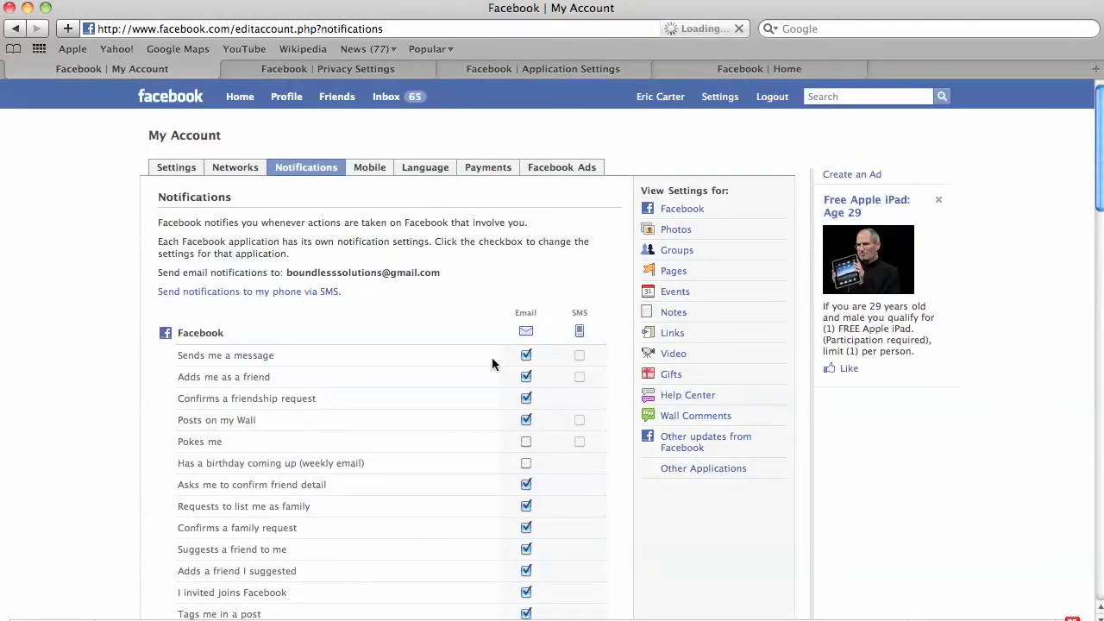
pyautogui.scroll(-1, 457, 449)
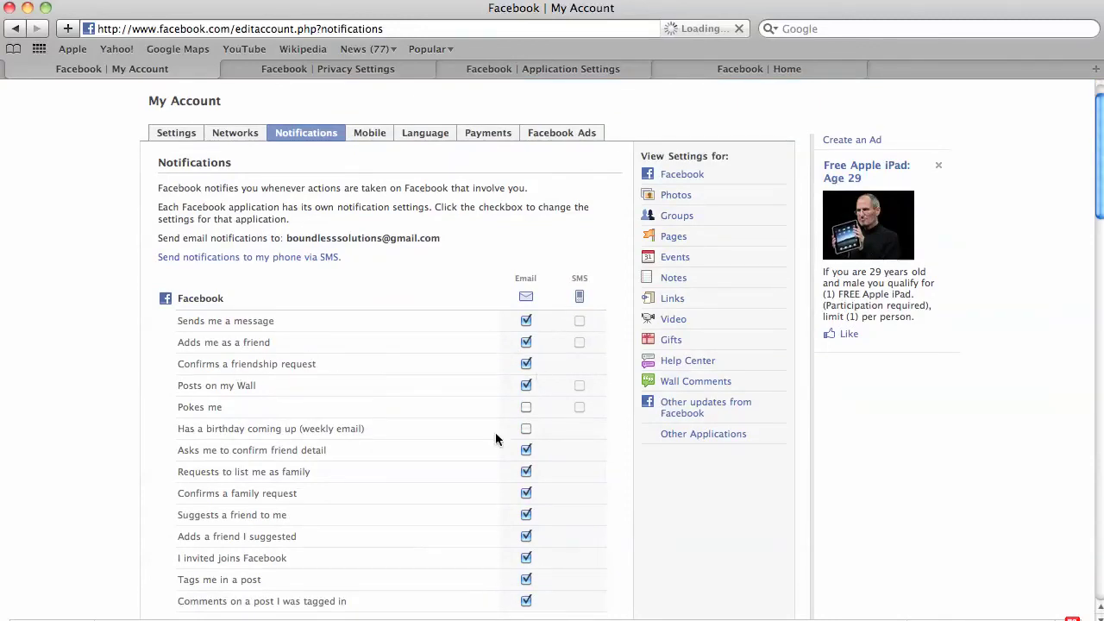
pyautogui.scroll(-5, 478, 471)
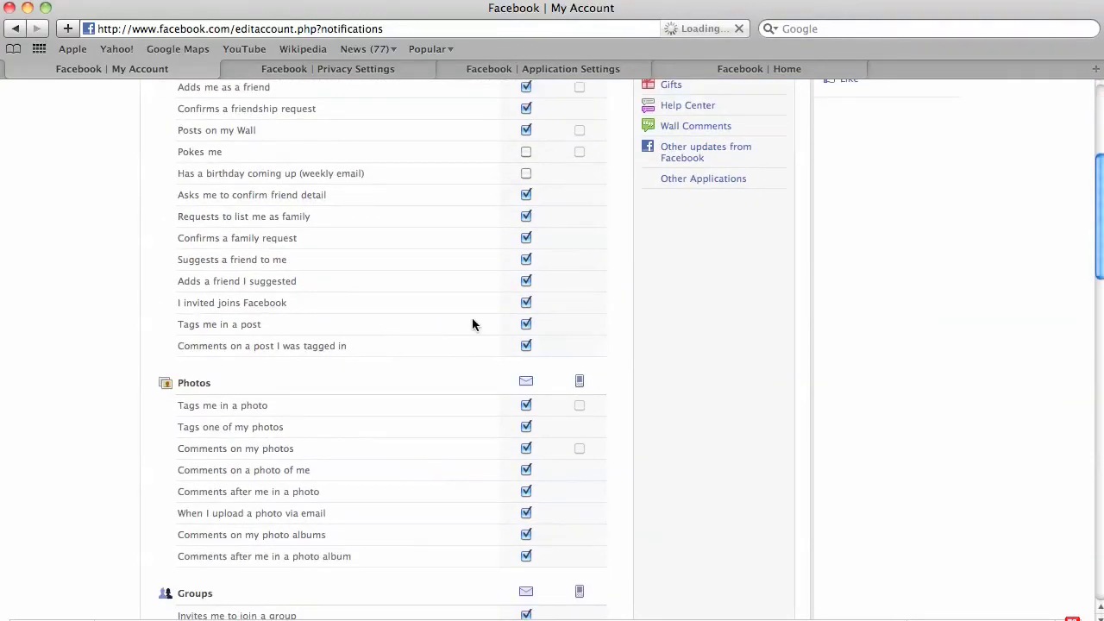
pyautogui.scroll(5, 456, 278)
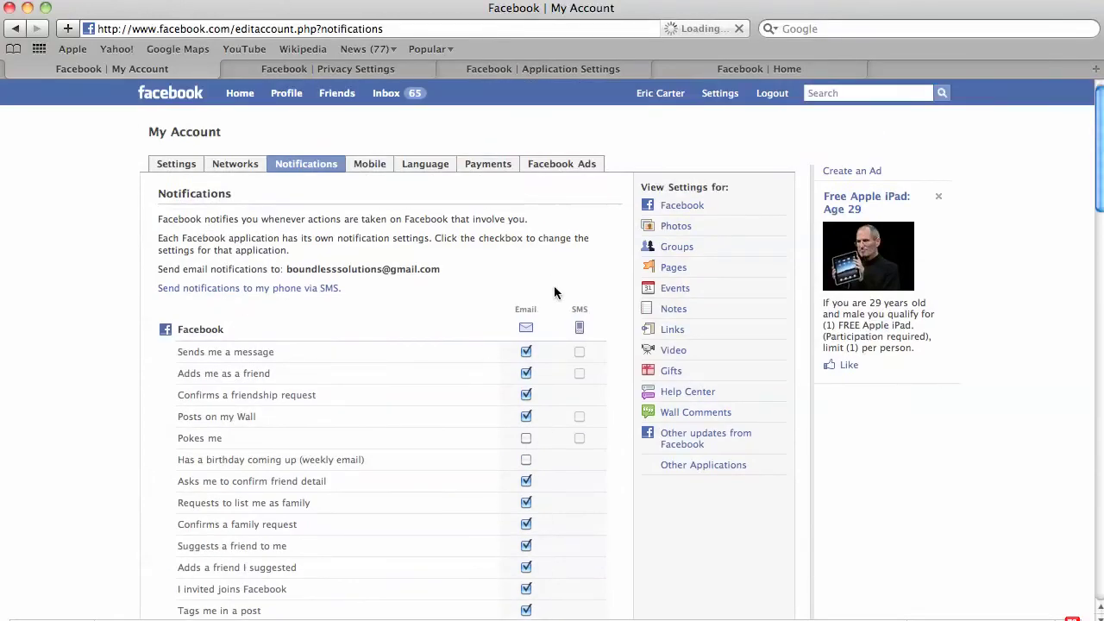
pyautogui.scroll(-3, 549, 387)
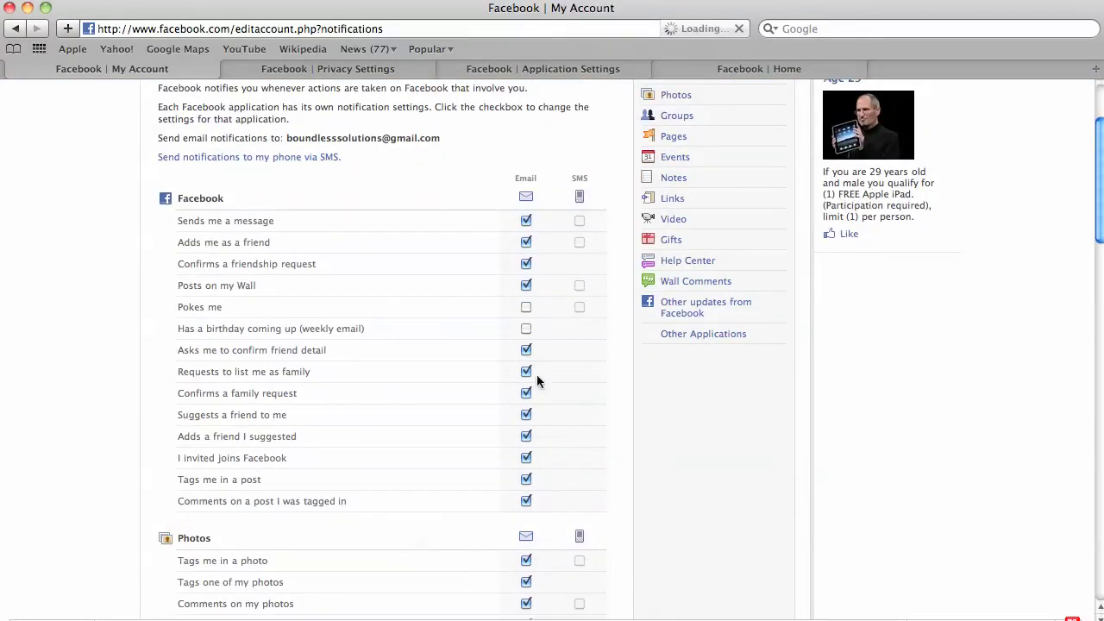
pyautogui.scroll(3, 412, 492)
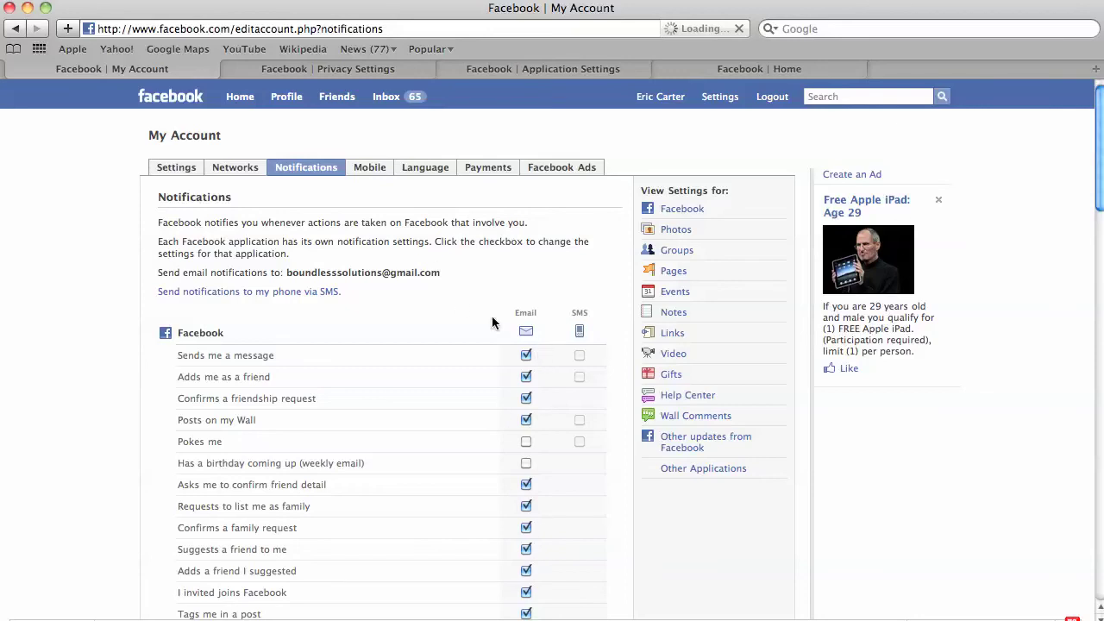
pyautogui.click(347, 98)
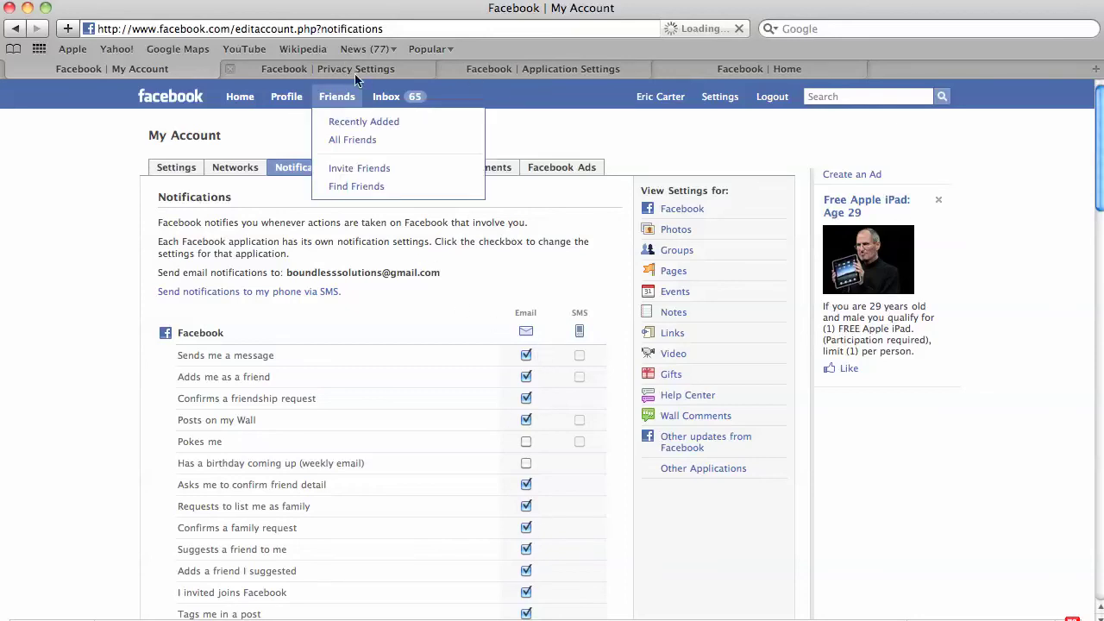
# - Visit Privacy Settings, then view the eight recently used apps under Application Settings
pyautogui.click(320, 71)
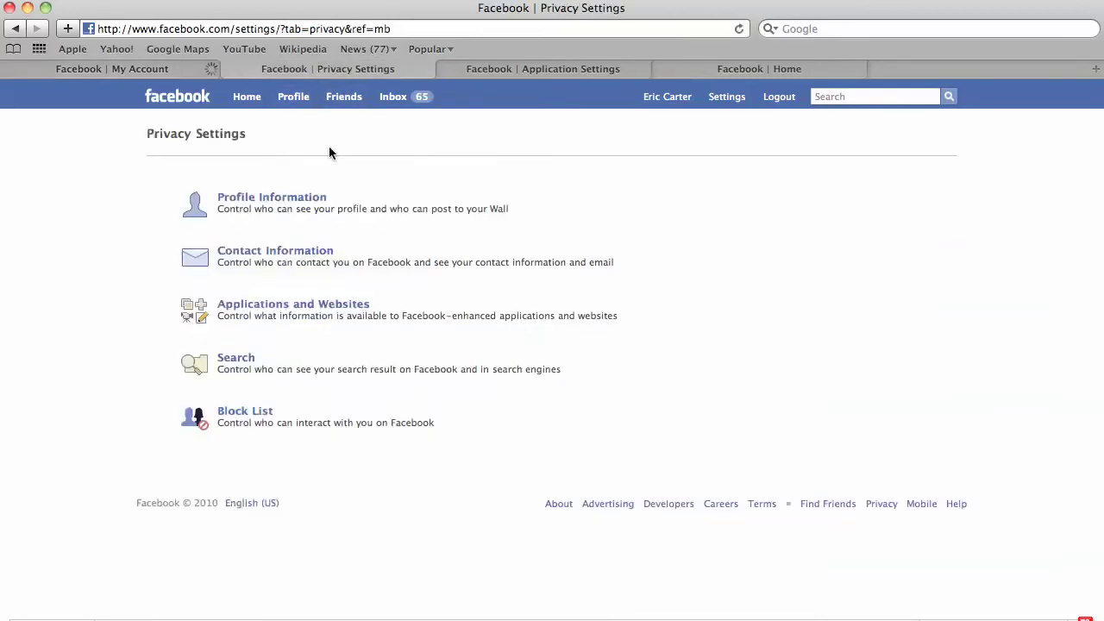
pyautogui.click(712, 98)
pyautogui.click(730, 100)
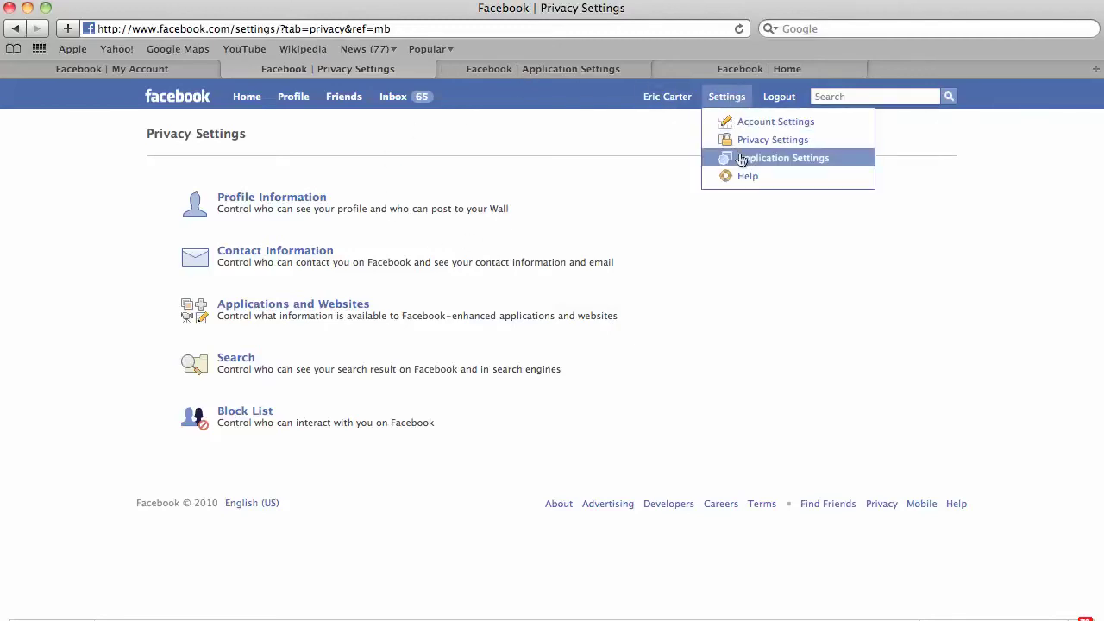
pyautogui.click(569, 72)
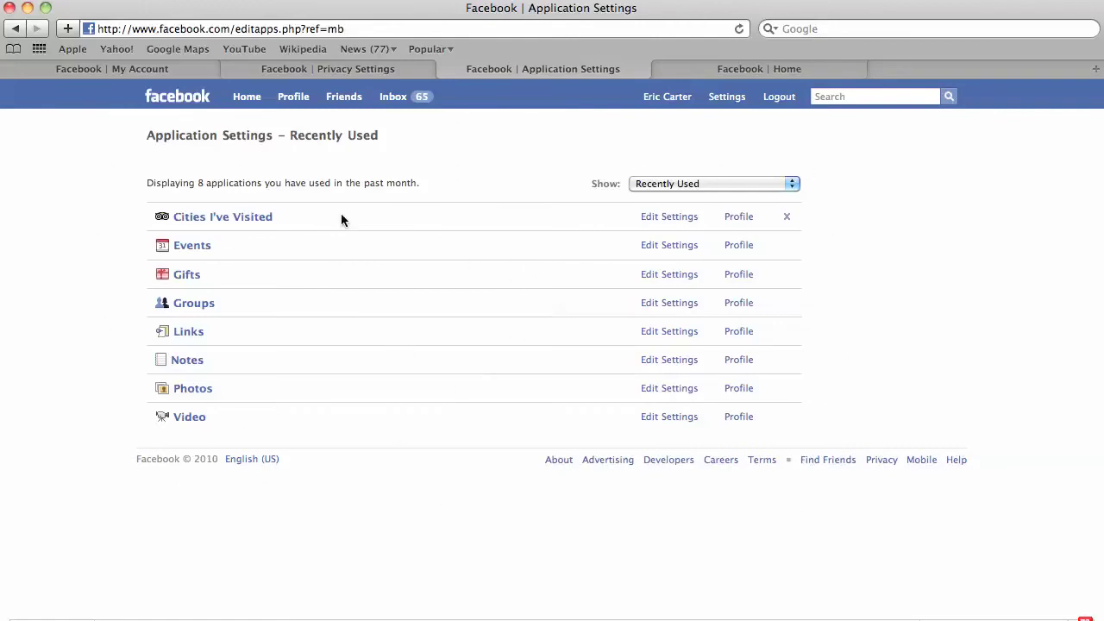
pyautogui.click(742, 65)
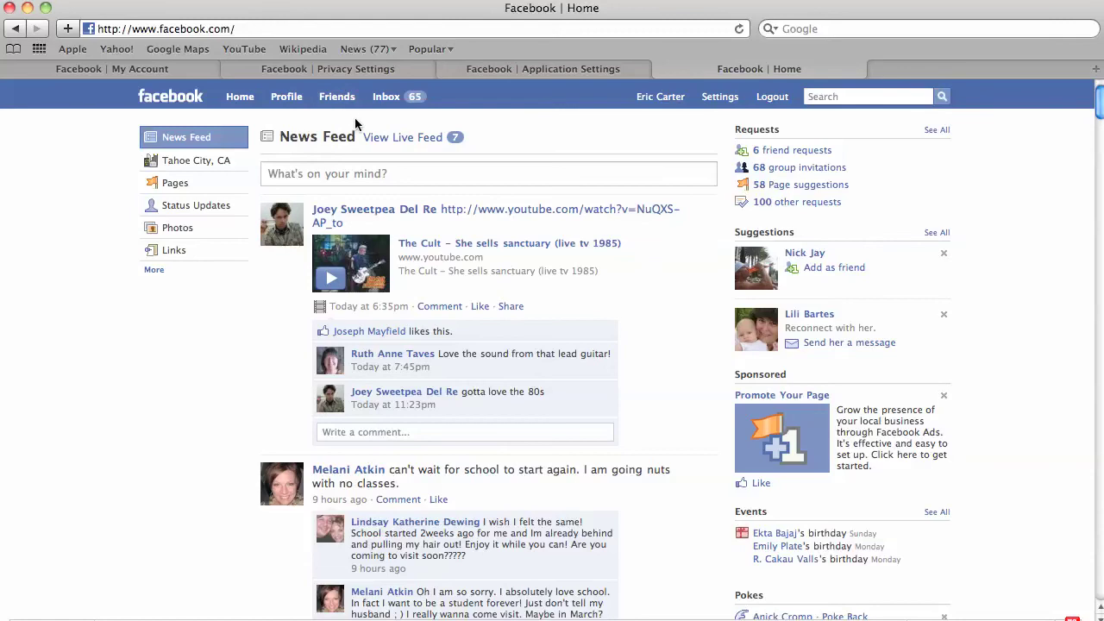
pyautogui.moveTo(488, 259)
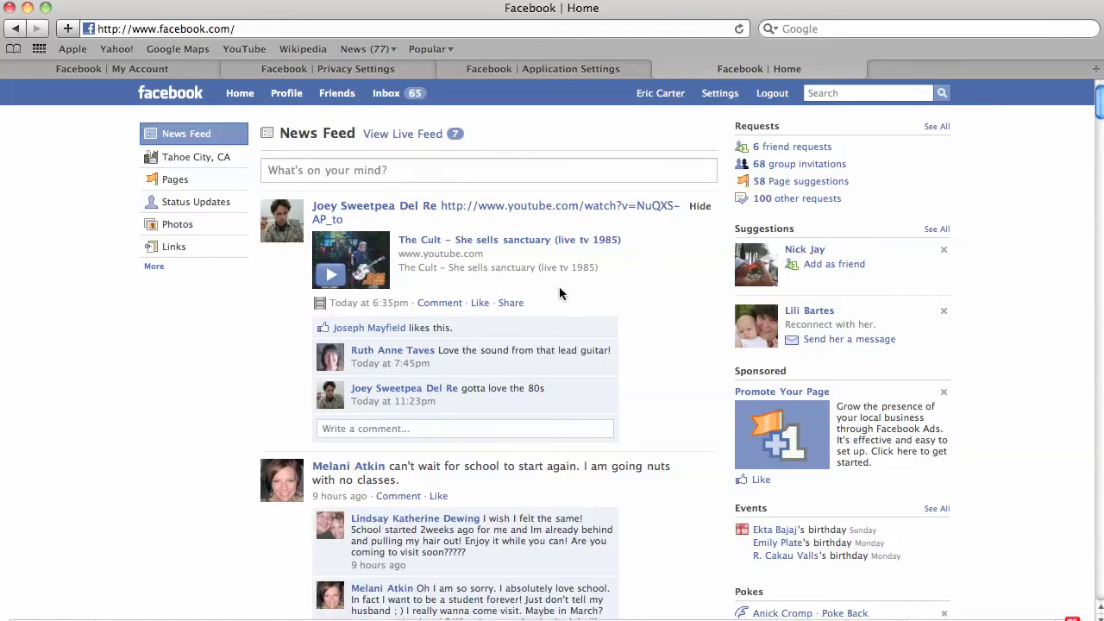
# - Browse down the News Feed and back up to the She sells sanctuary video
pyautogui.scroll(-3, 559, 287)
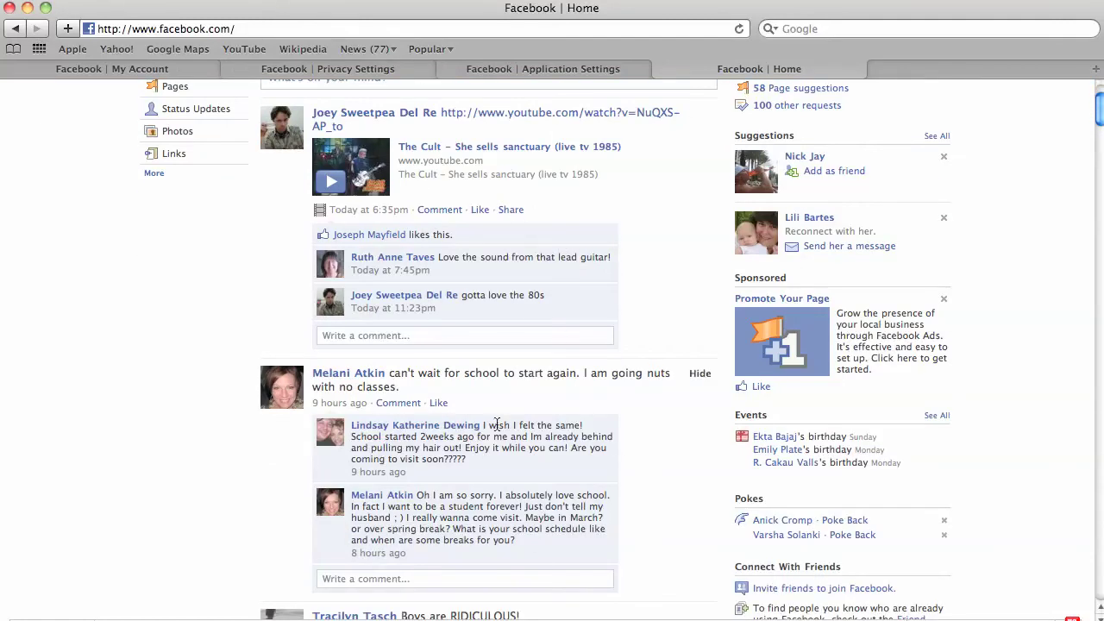
pyautogui.scroll(3, 615, 450)
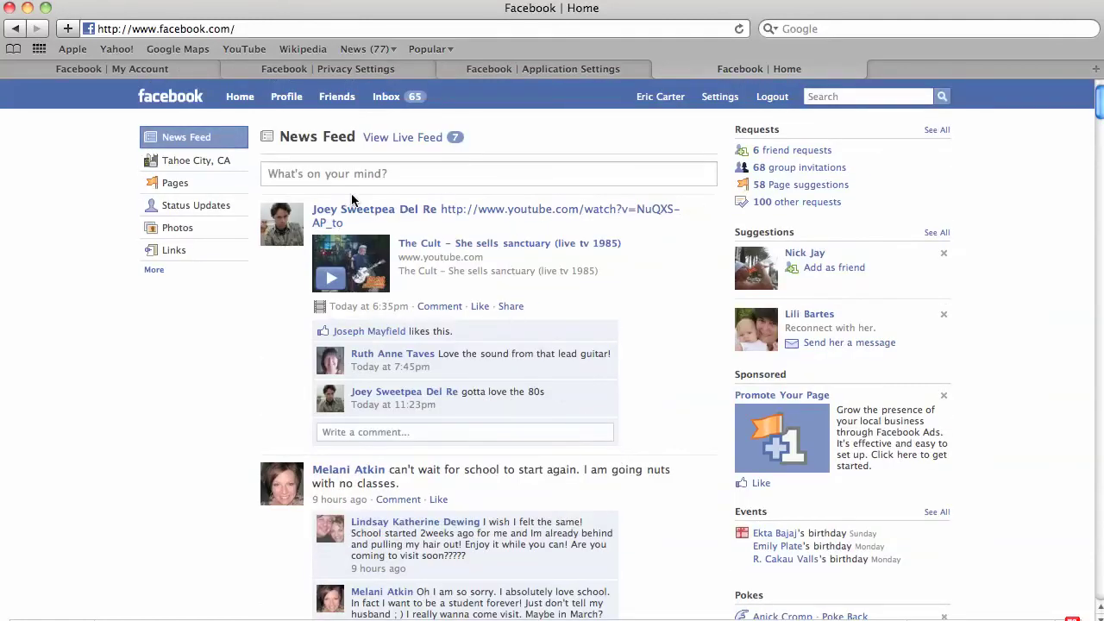
pyautogui.scroll(-10, 516, 224)
pyautogui.scroll(-10, 457, 302)
pyautogui.scroll(-5, 399, 377)
pyautogui.scroll(10, 398, 378)
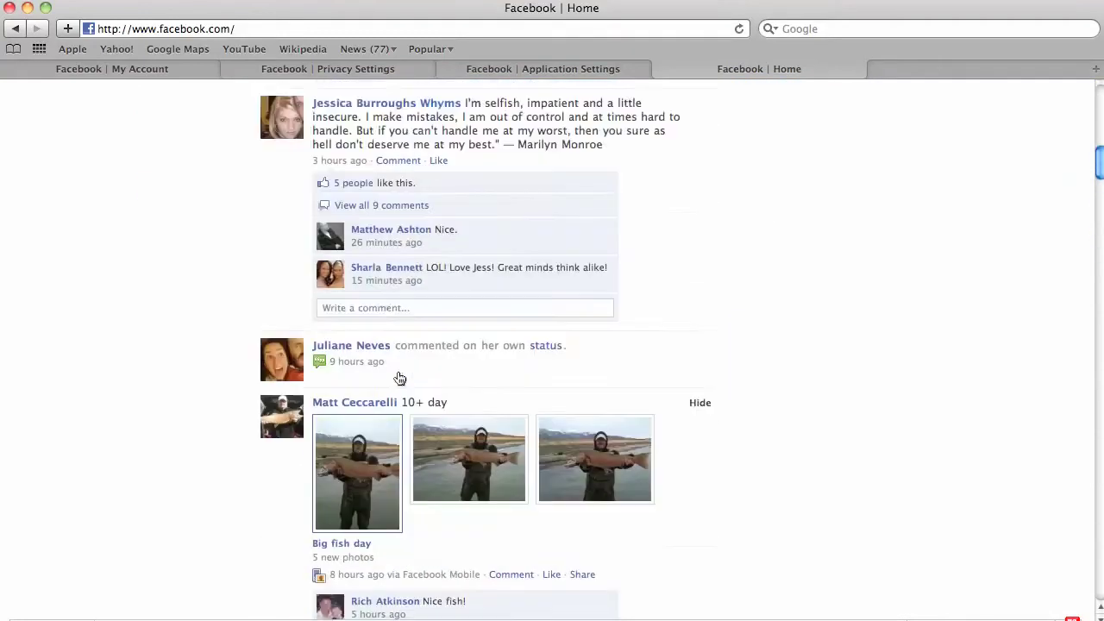
pyautogui.scroll(15, 398, 378)
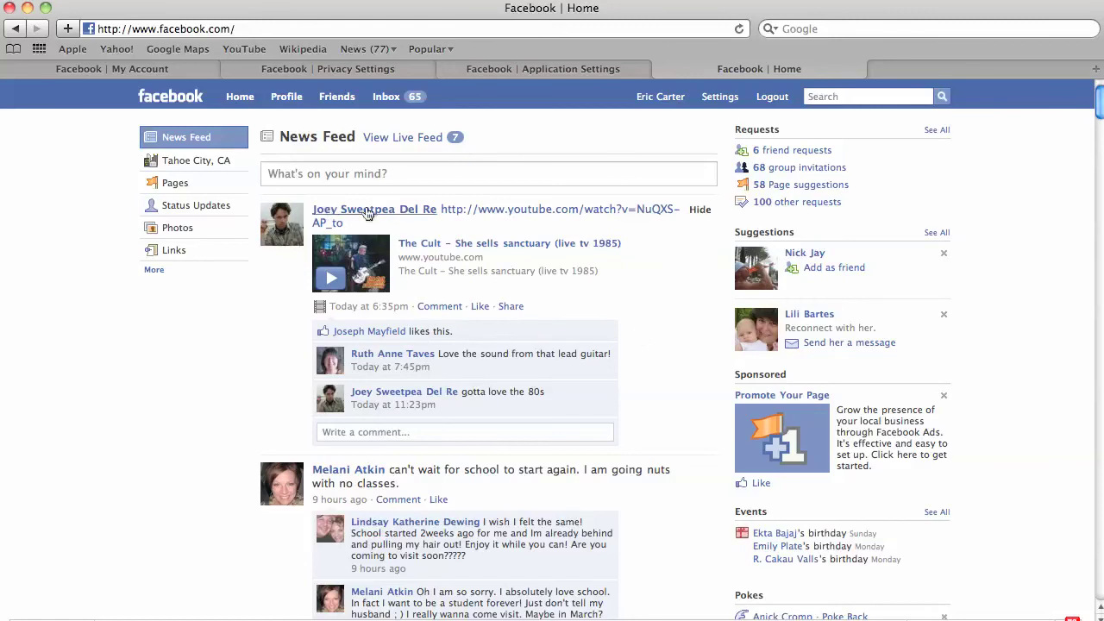
# - Like the She sells sanctuary video post and type the comment '80's are lame/....'
pyautogui.click(480, 307)
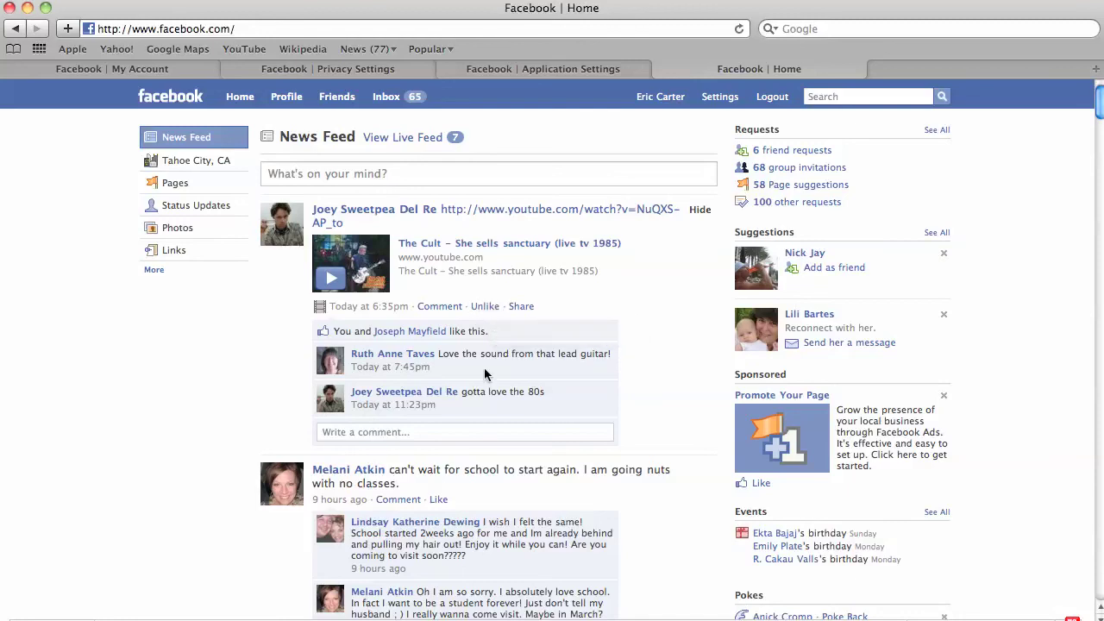
pyautogui.click(469, 432)
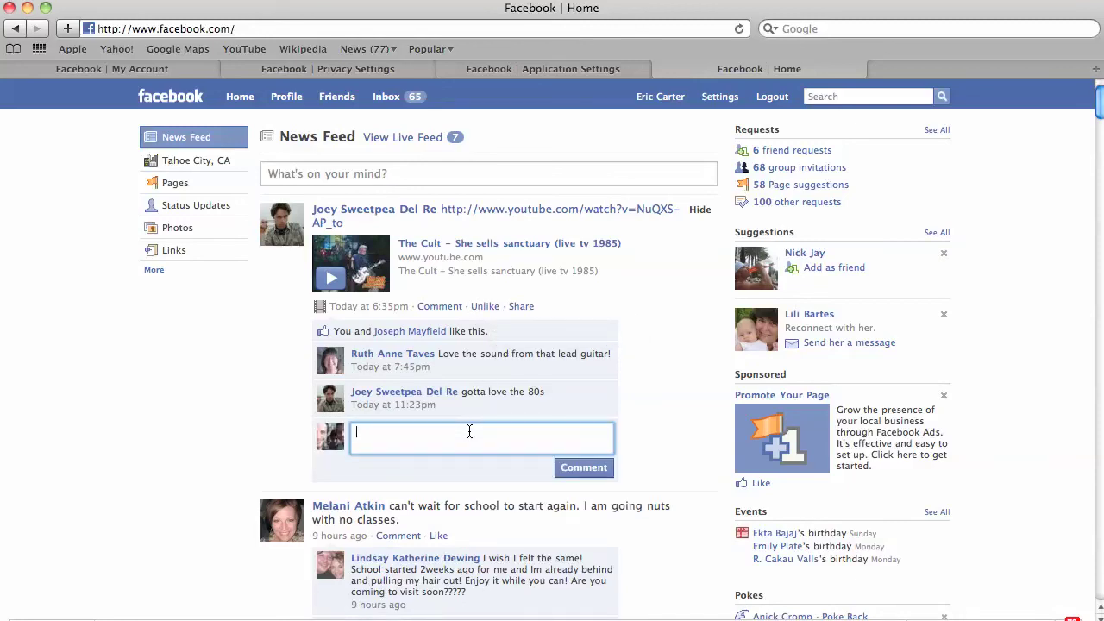
pyautogui.write('80')
pyautogui.write("'s are ")
pyautogui.write('lame/....')
pyautogui.click(597, 480)
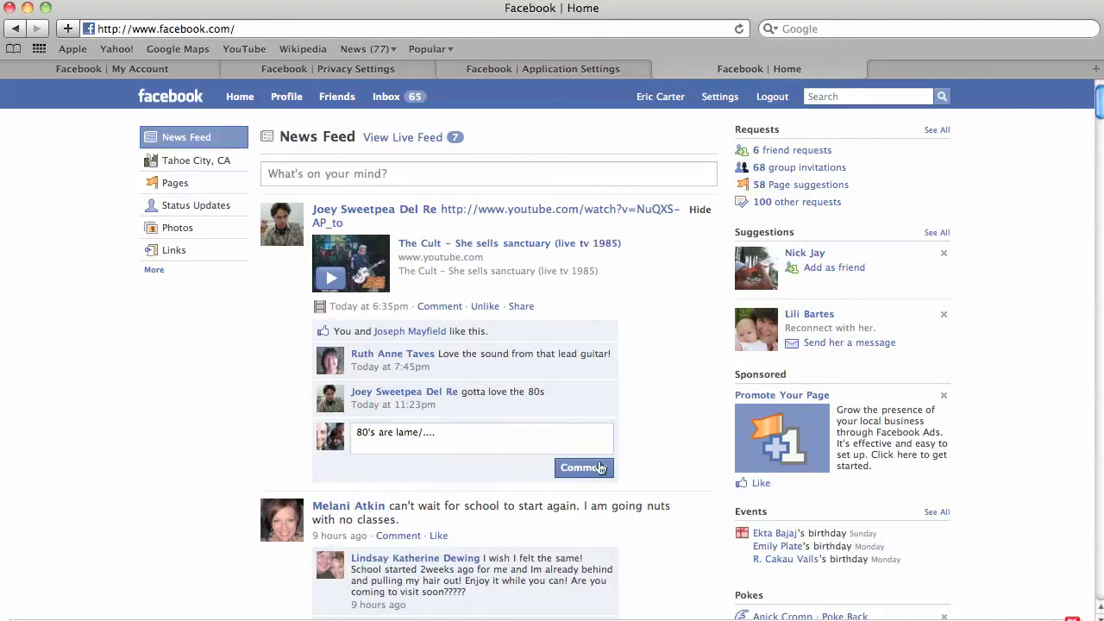
pyautogui.click(594, 467)
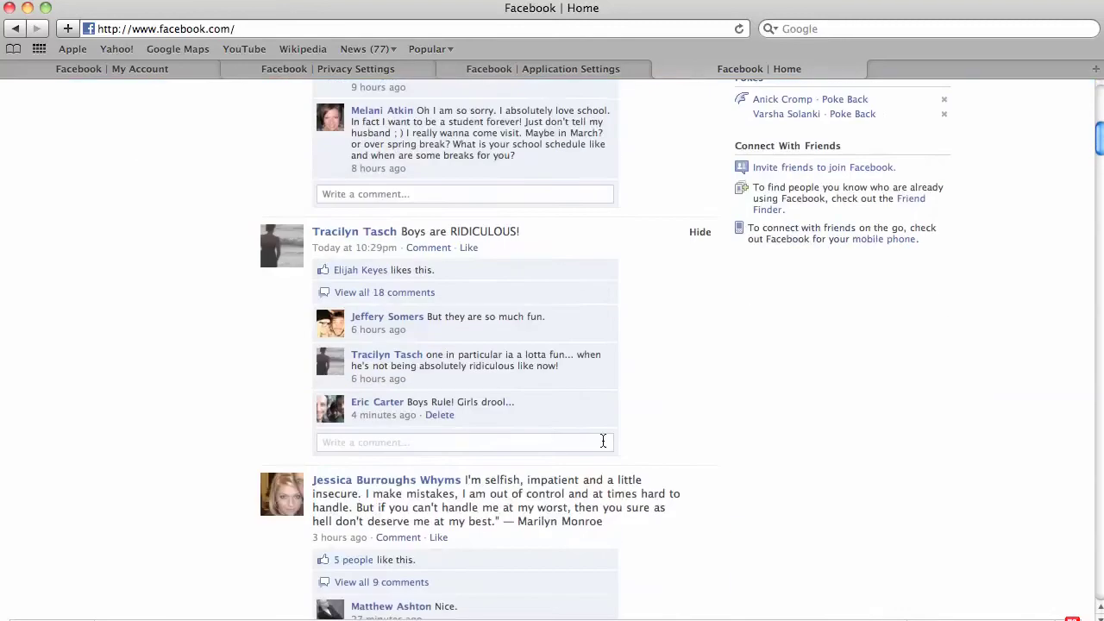
# - Post the '80's are lame/....' comment on the Cult video and browse down the feed
pyautogui.scroll(5, 603, 441)
pyautogui.press('Return')
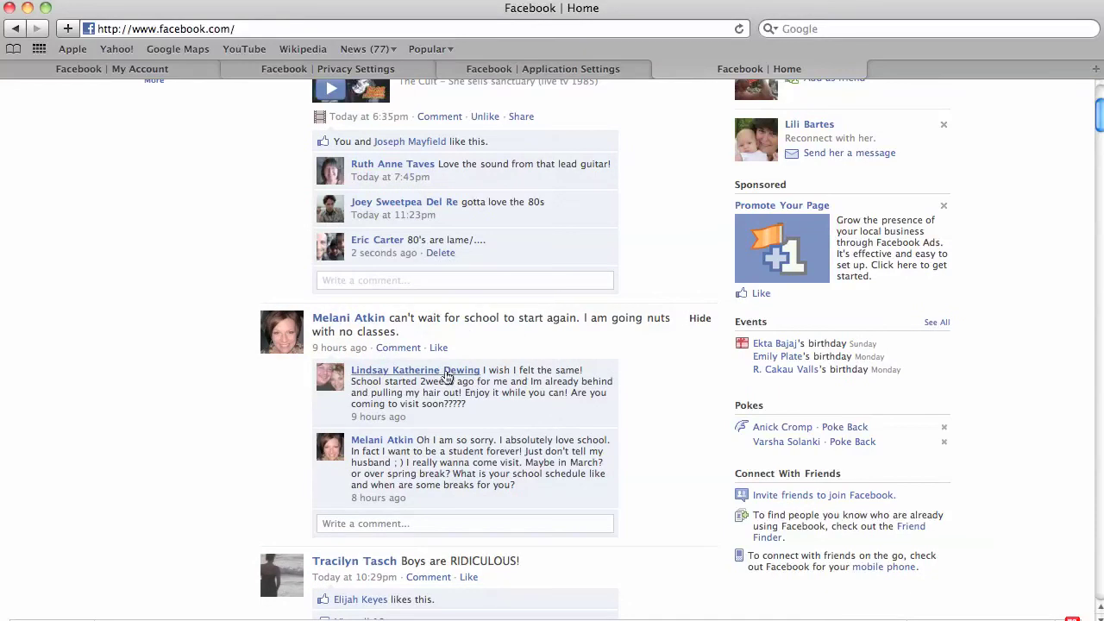
pyautogui.scroll(-2, 638, 429)
pyautogui.scroll(-1, 637, 414)
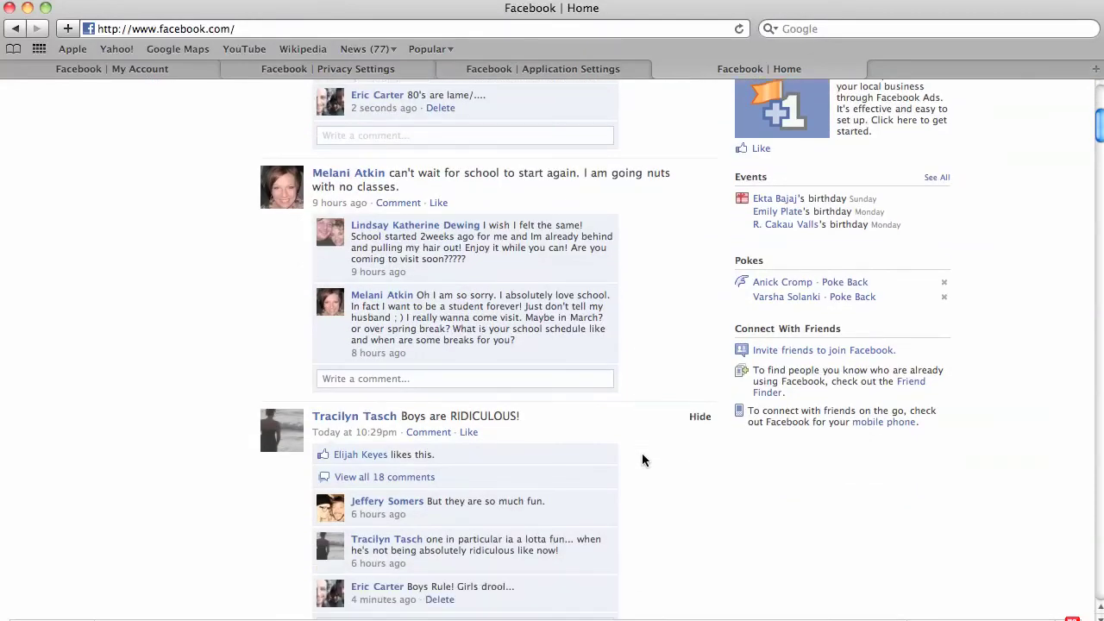
pyautogui.scroll(-1, 648, 465)
pyautogui.scroll(-4, 648, 465)
pyautogui.scroll(-3, 648, 465)
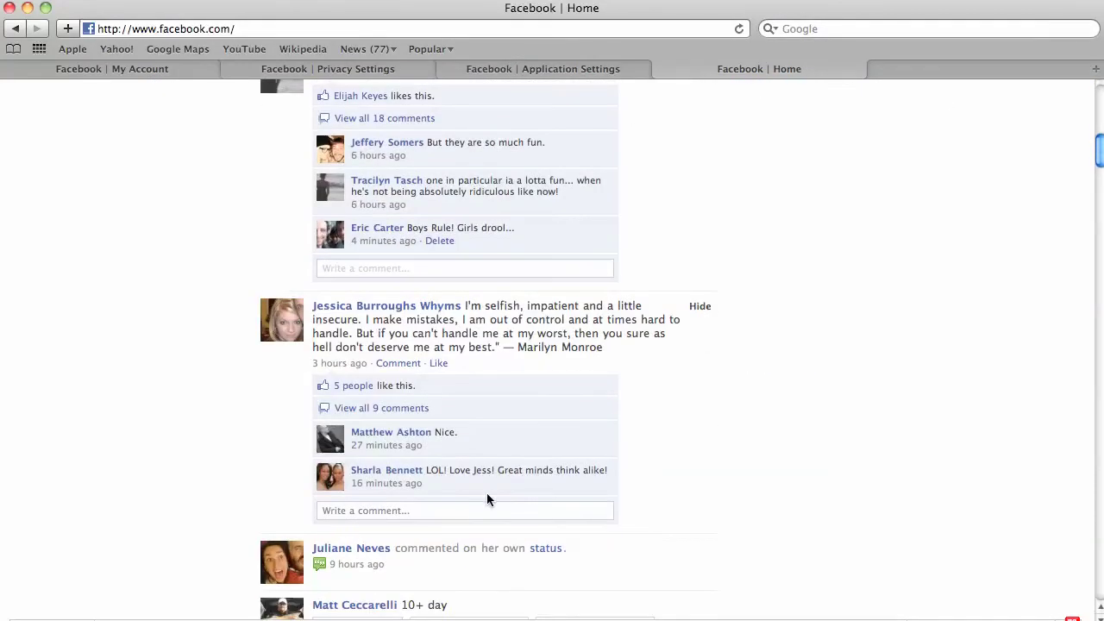
pyautogui.scroll(10, 664, 456)
pyautogui.scroll(3, 665, 455)
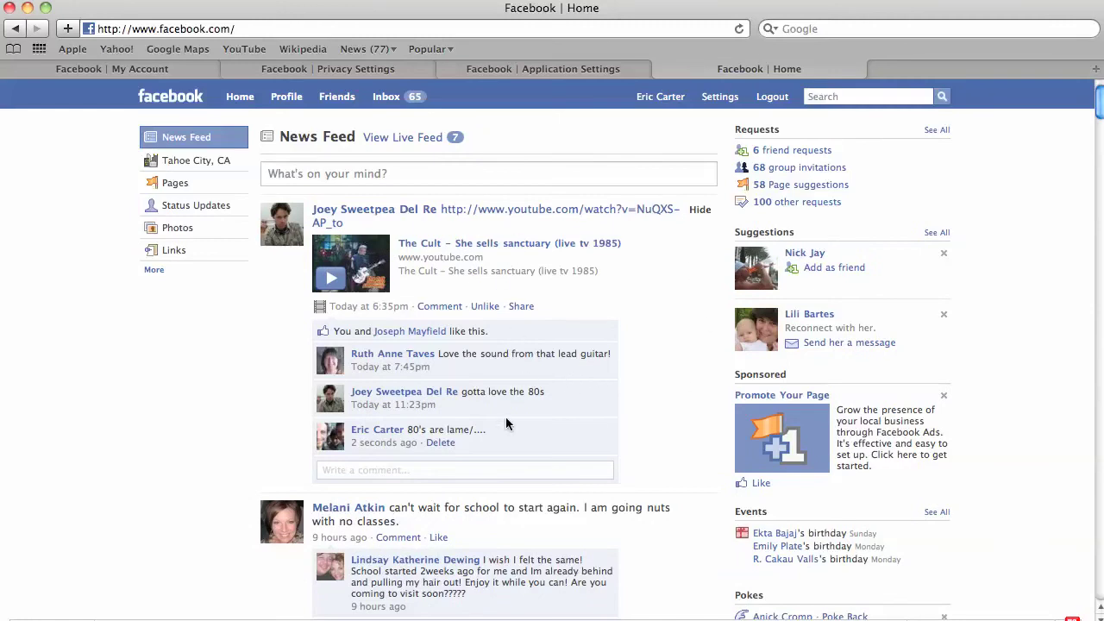
pyautogui.scroll(-3, 648, 427)
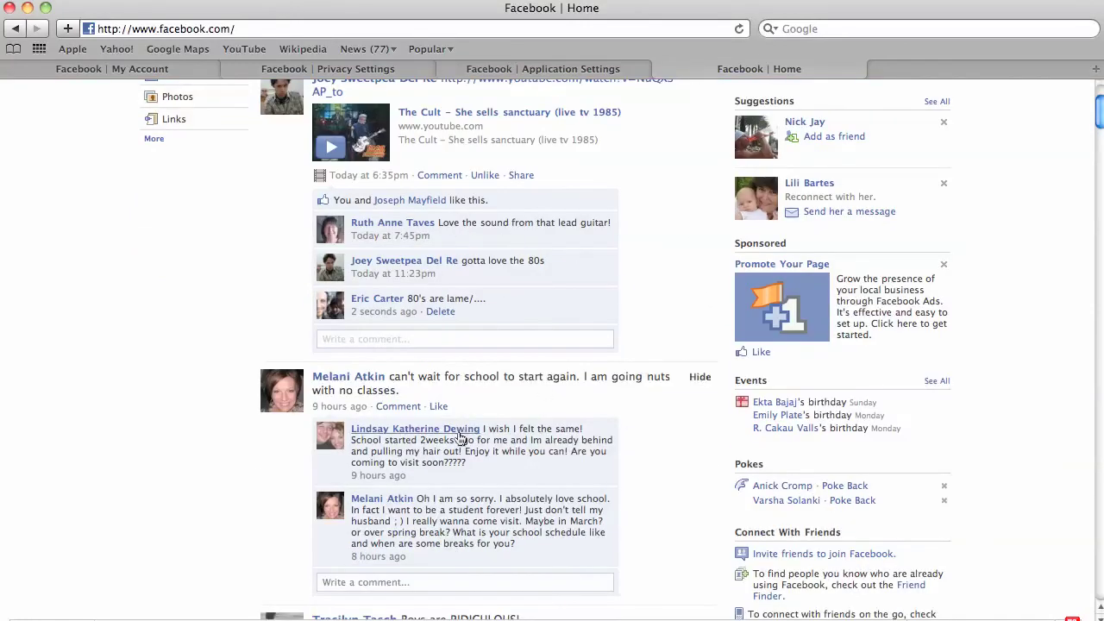
pyautogui.scroll(3, 465, 436)
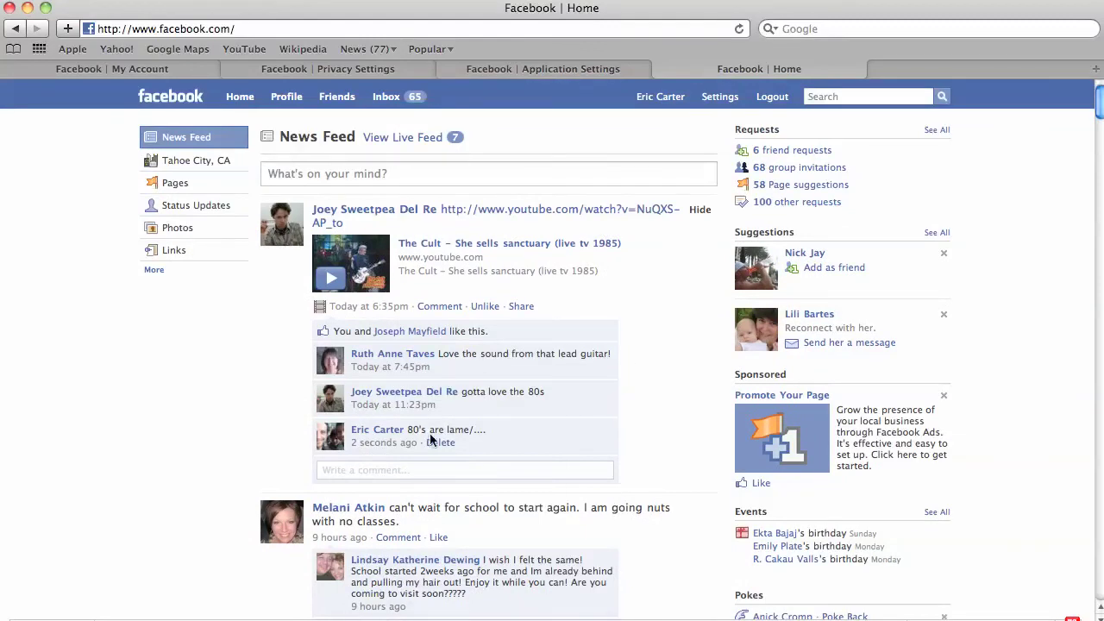
pyautogui.scroll(-2, 574, 457)
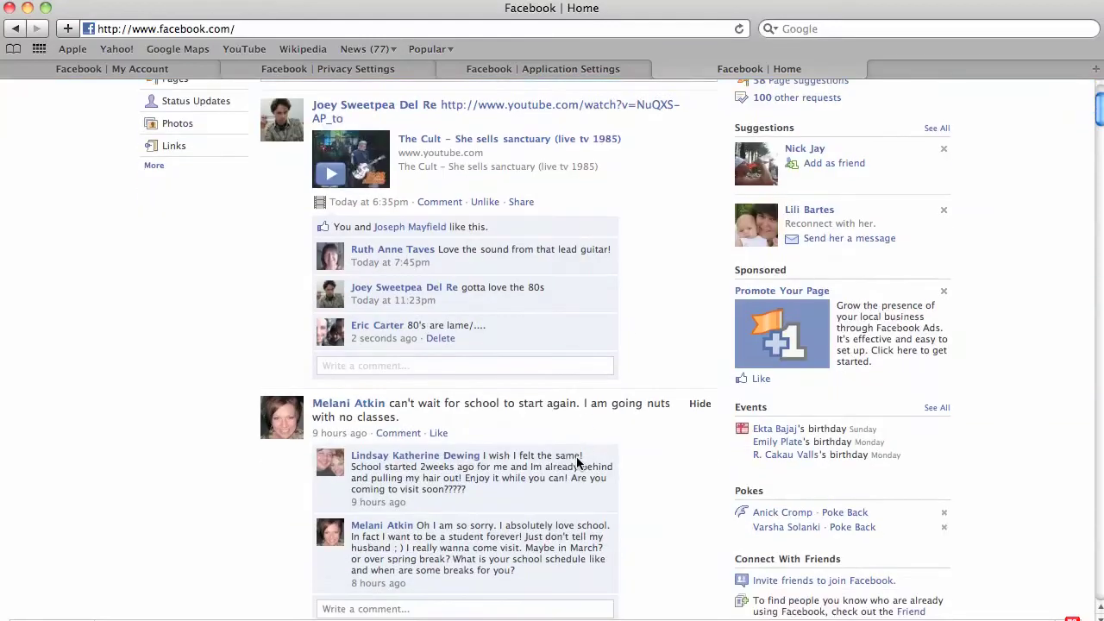
pyautogui.scroll(-1, 574, 458)
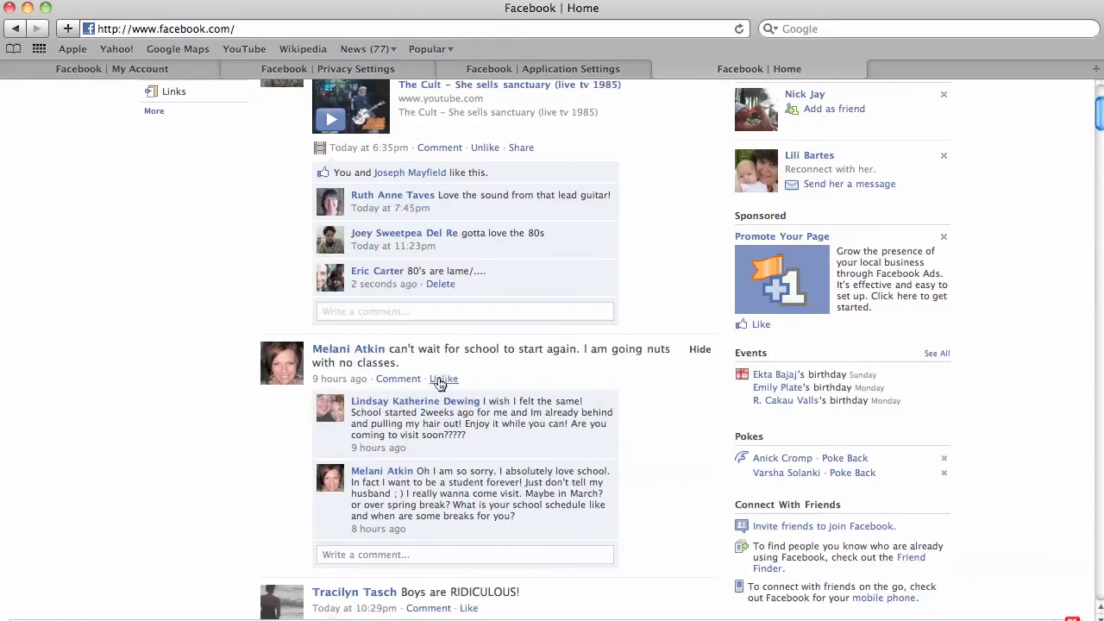
pyautogui.scroll(-3, 601, 385)
pyautogui.scroll(-6, 460, 305)
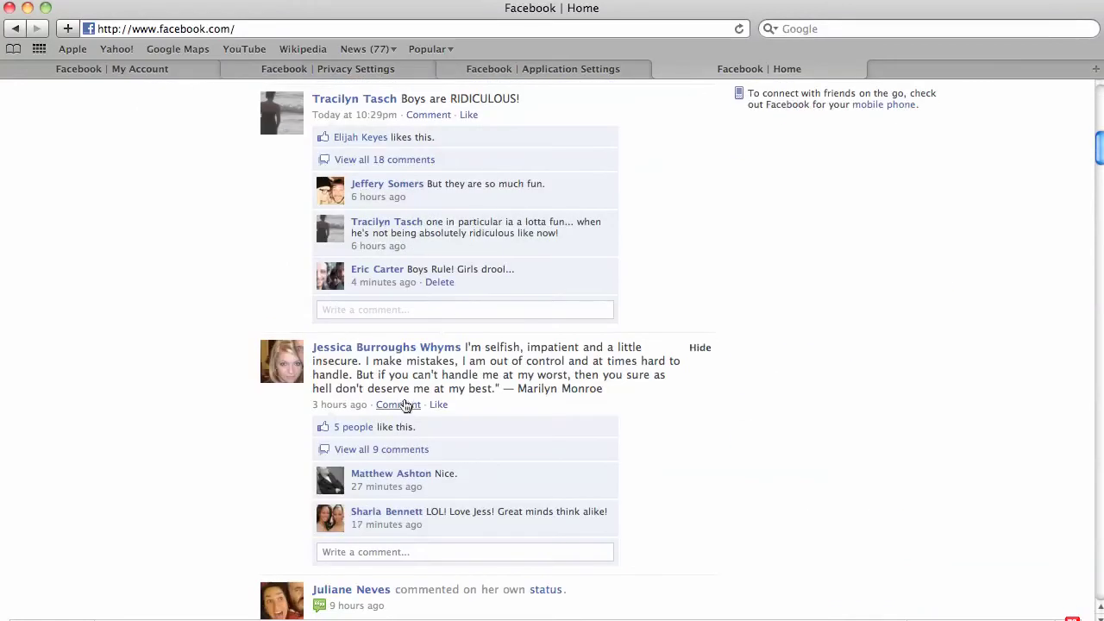
pyautogui.scroll(-1, 407, 406)
pyautogui.scroll(-2, 406, 405)
pyautogui.scroll(-5, 406, 404)
pyautogui.scroll(-4, 407, 402)
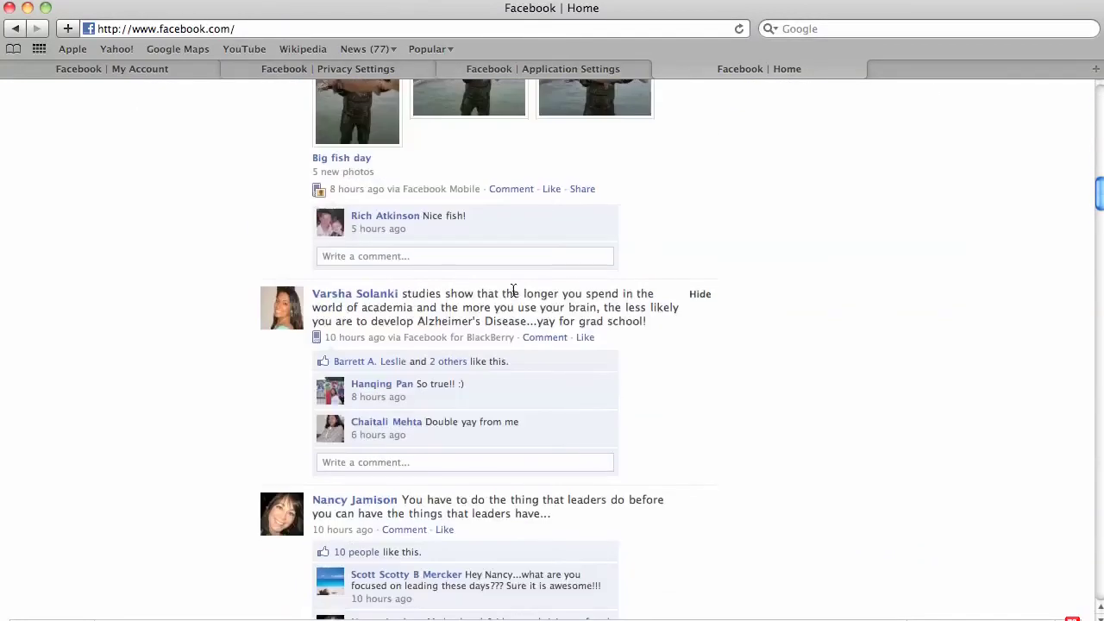
# - Like the Big fish day photo and Foool Moon posts, then return to the feed top
pyautogui.click(553, 191)
pyautogui.scroll(-4, 661, 353)
pyautogui.scroll(1, 662, 370)
pyautogui.scroll(-1, 665, 384)
pyautogui.scroll(-1, 665, 385)
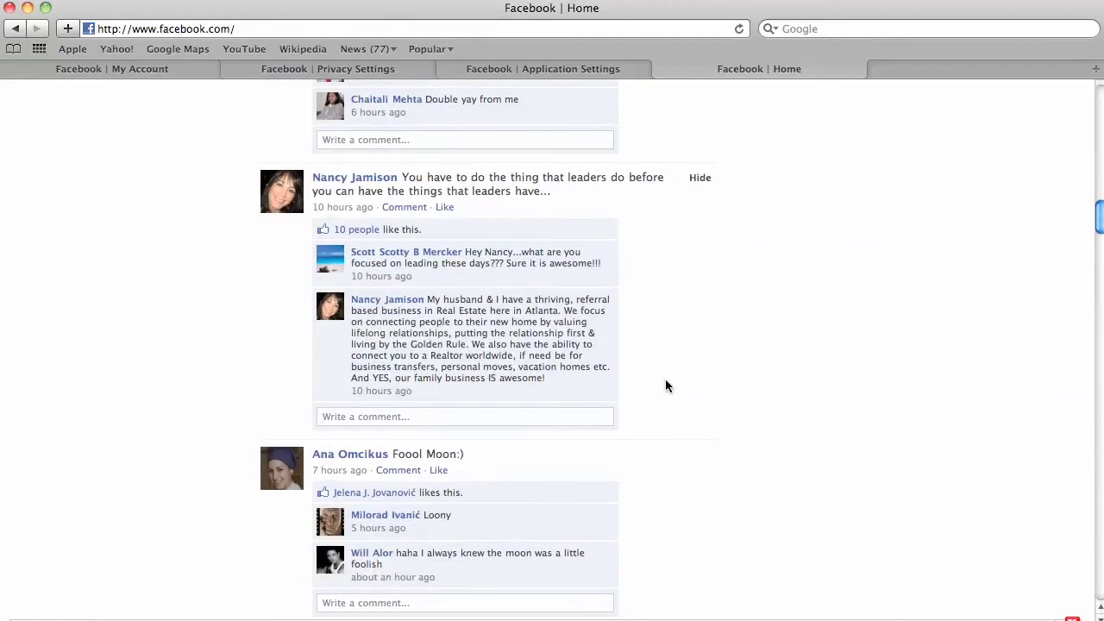
pyautogui.scroll(-1, 665, 385)
pyautogui.click(440, 367)
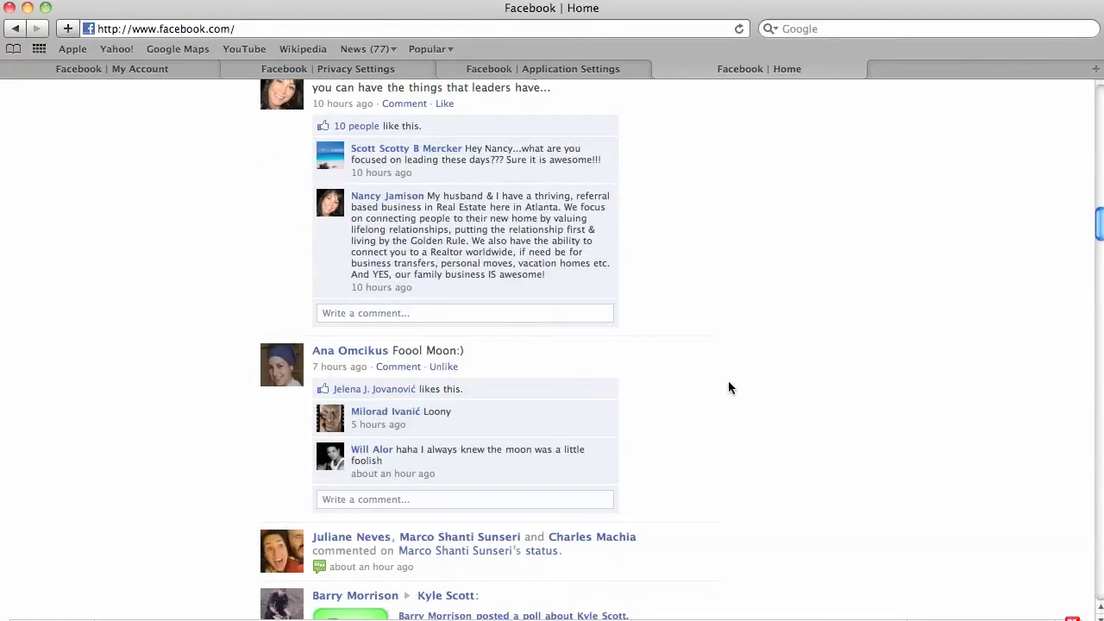
pyautogui.scroll(-2, 728, 387)
pyautogui.scroll(-5, 728, 387)
pyautogui.press('Home')
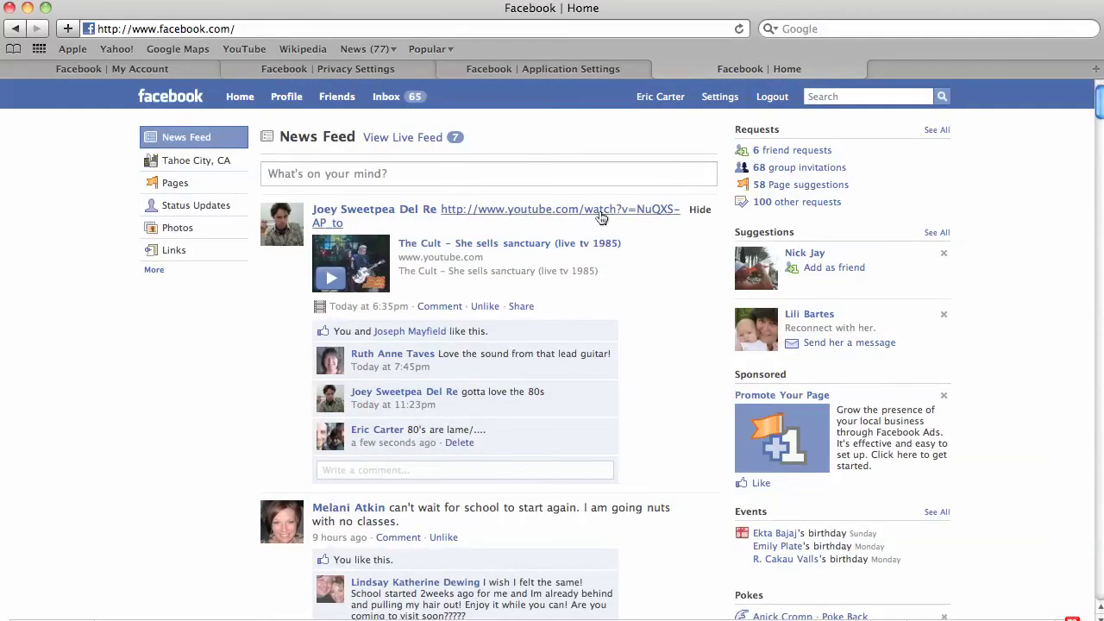
pyautogui.click(288, 99)
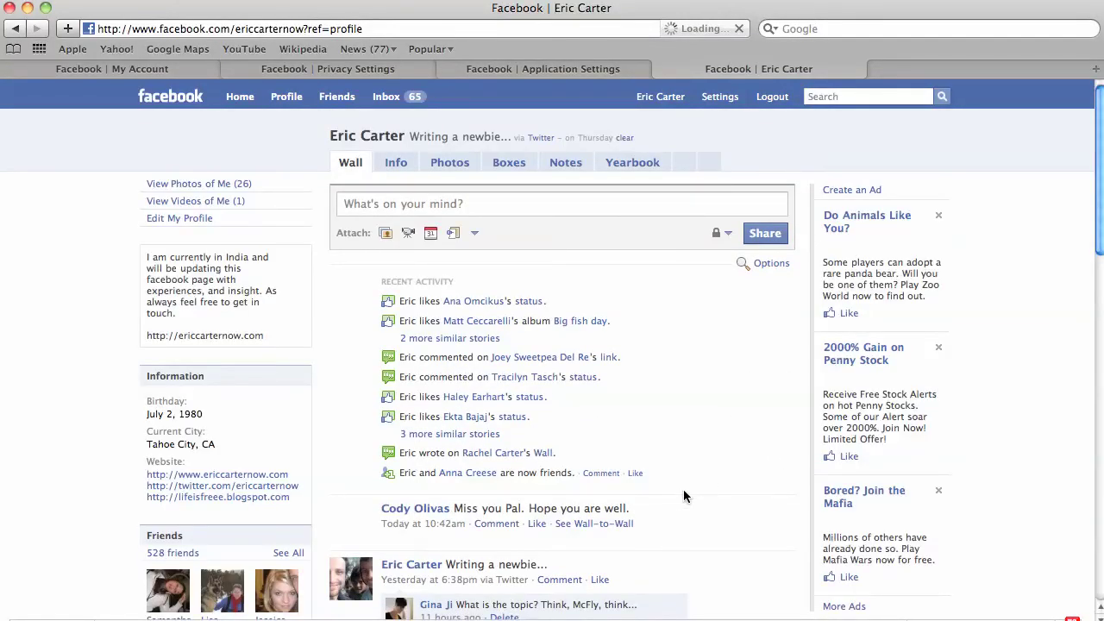
pyautogui.scroll(-2, 683, 495)
pyautogui.scroll(-1, 683, 496)
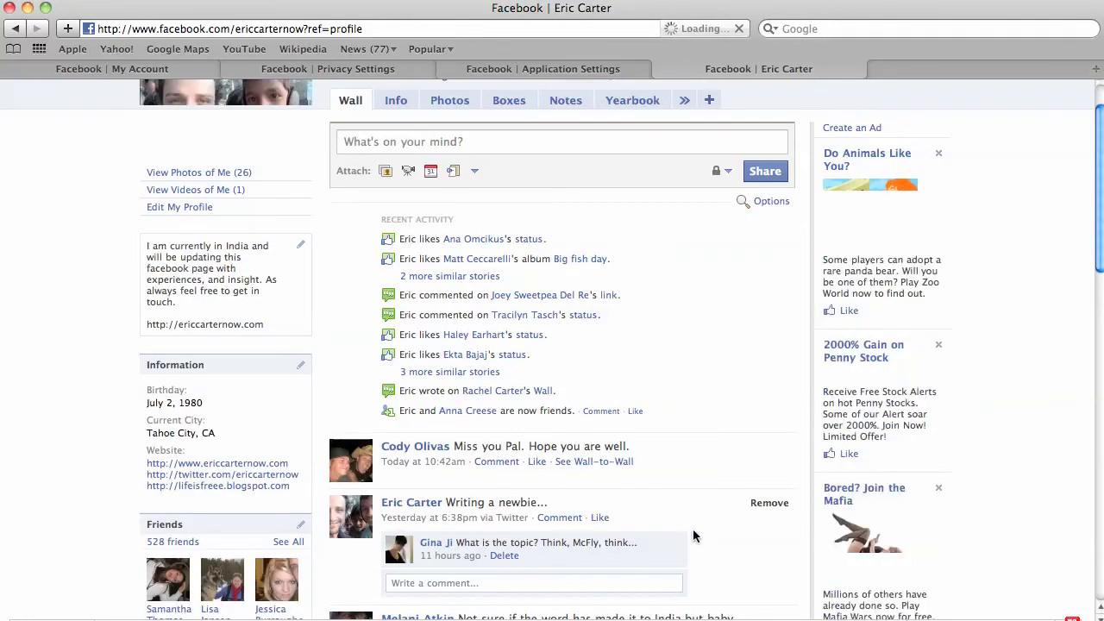
pyautogui.scroll(-3, 705, 524)
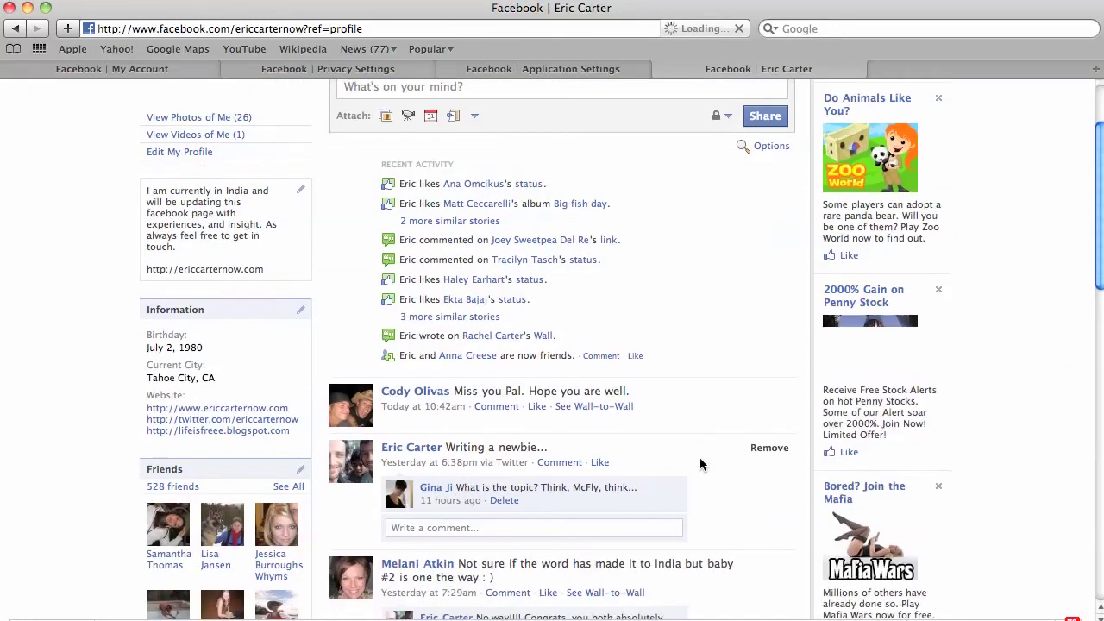
pyautogui.scroll(-4, 700, 457)
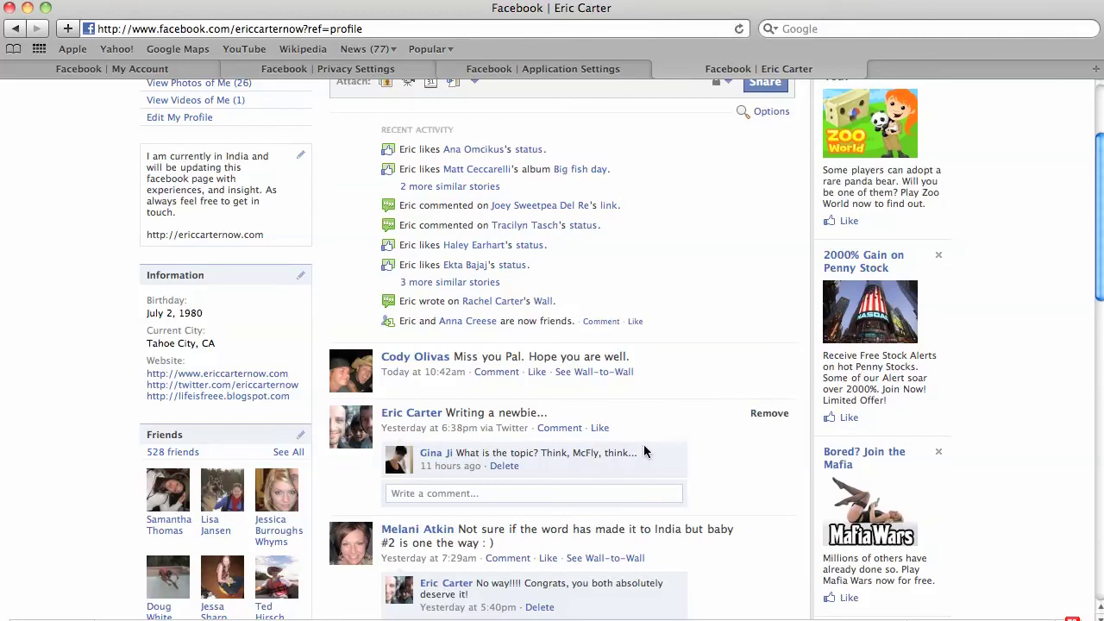
pyautogui.scroll(5, 609, 395)
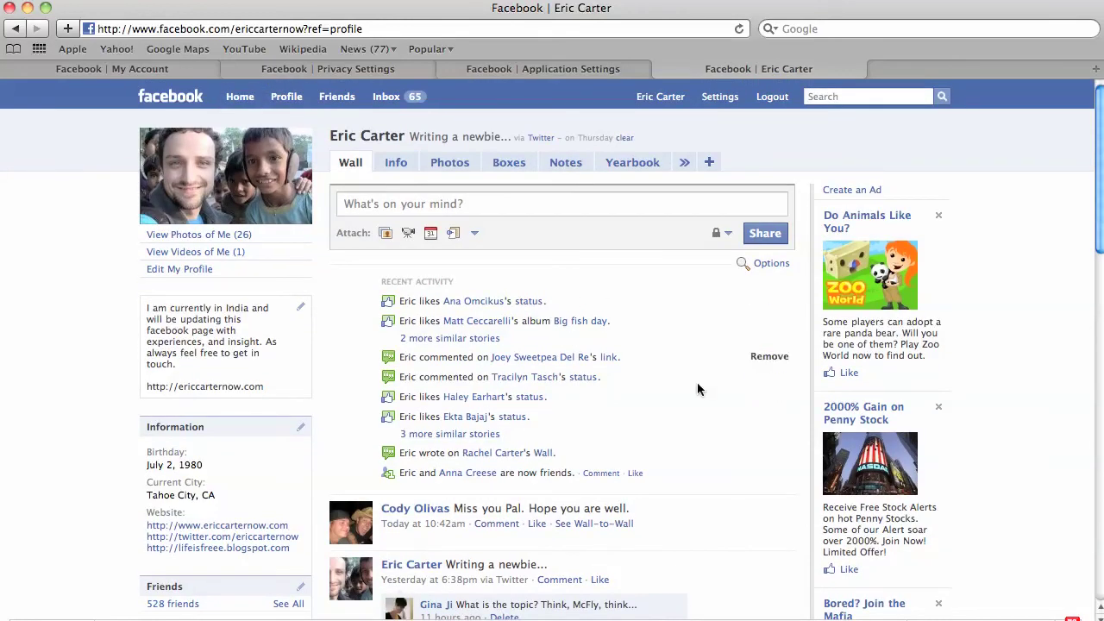
pyautogui.scroll(-3, 697, 382)
pyautogui.scroll(-5, 682, 431)
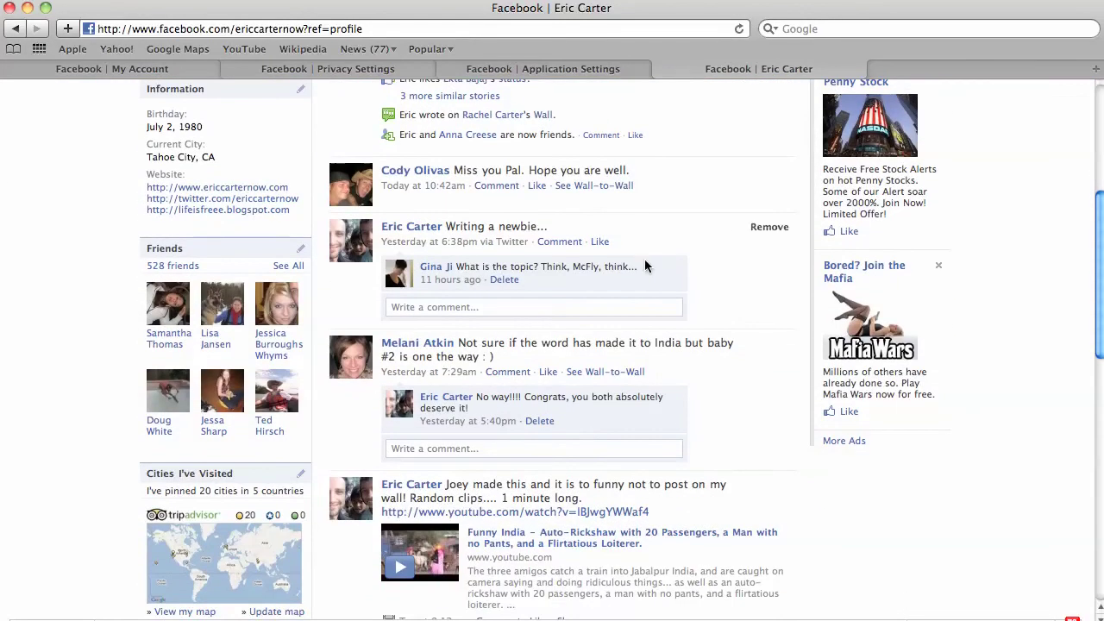
pyautogui.scroll(-5, 604, 389)
pyautogui.scroll(-2, 606, 389)
pyautogui.scroll(-2, 606, 389)
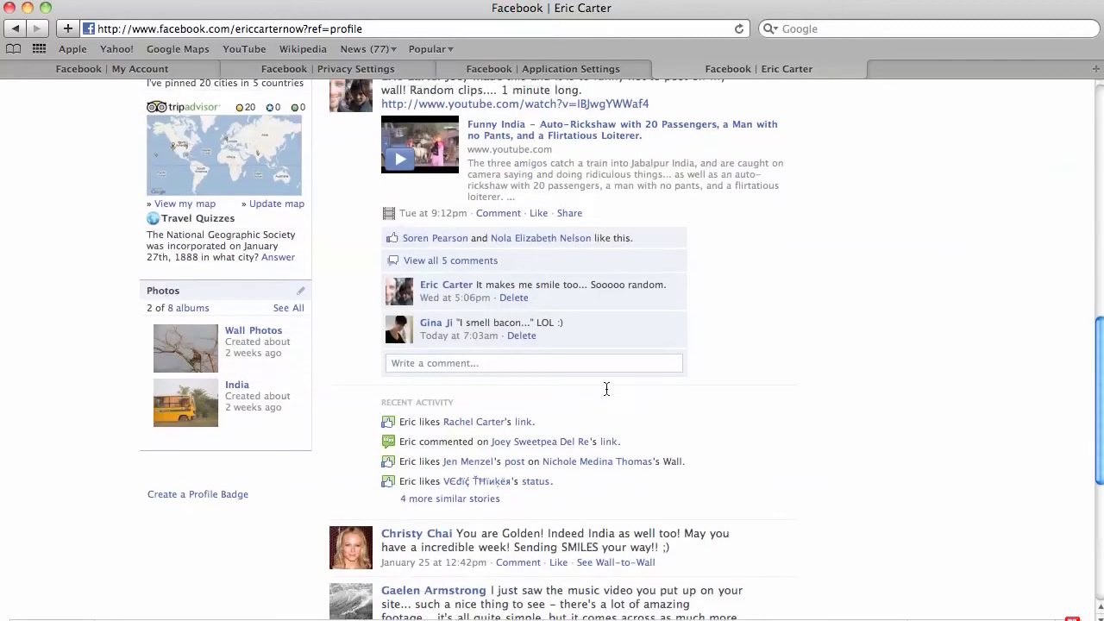
pyautogui.scroll(10, 605, 385)
pyautogui.scroll(2, 607, 385)
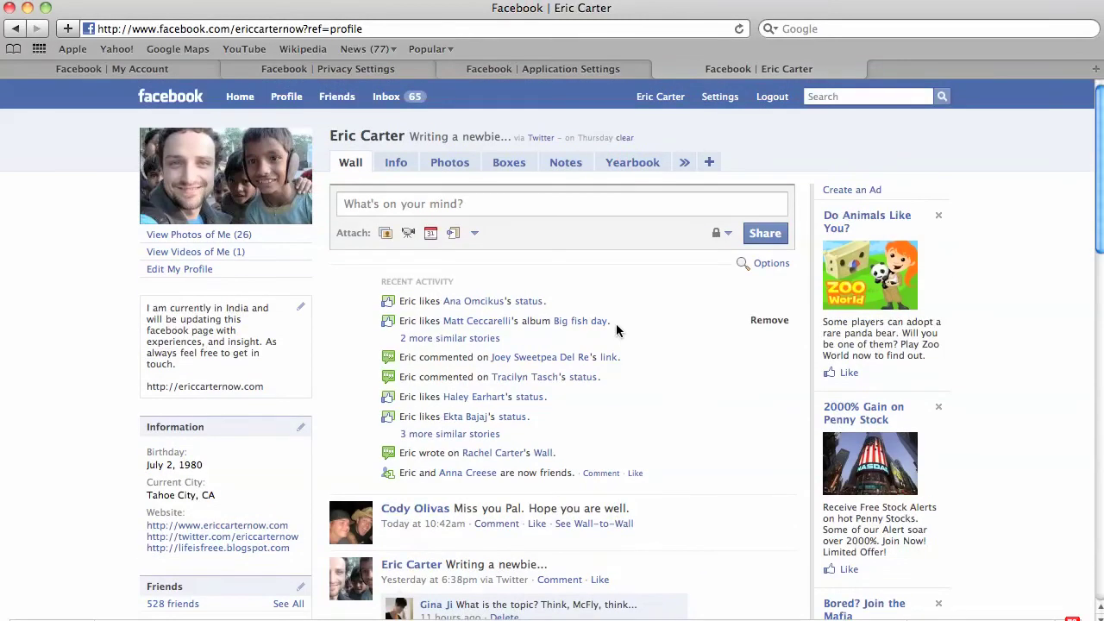